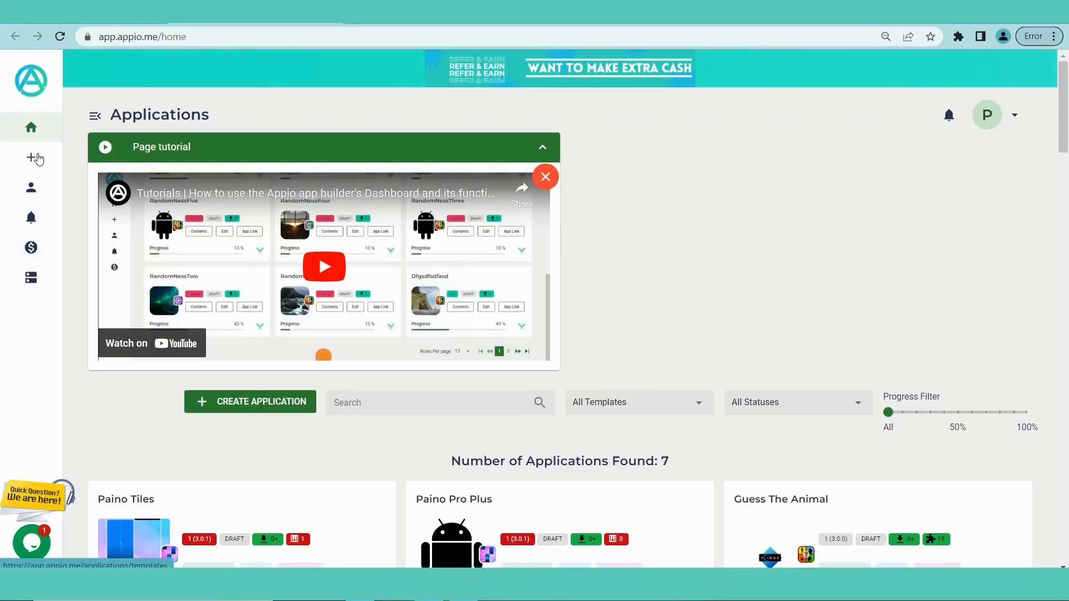
Start a new application and choose the Piano Tile Game template.
click(36, 159)
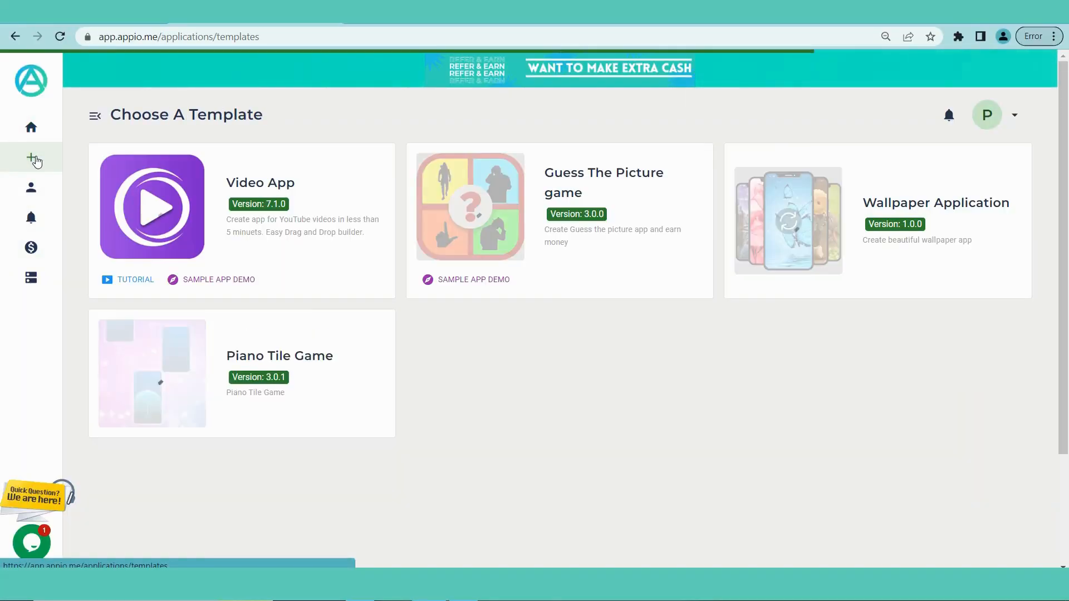
click(311, 357)
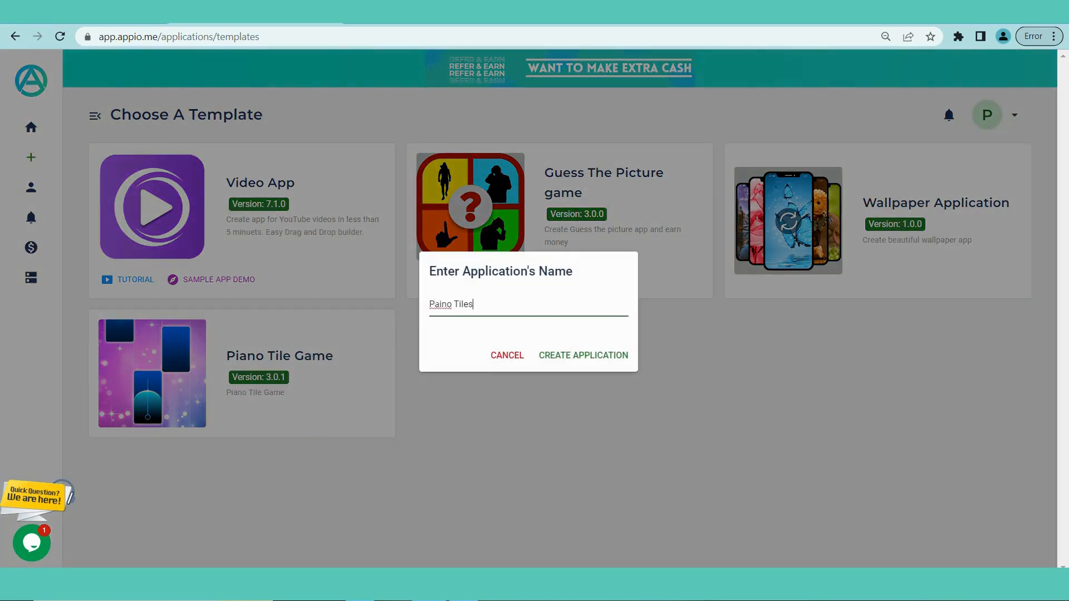
Create the app with the entered name and apply the blue colour theme.
click(605, 358)
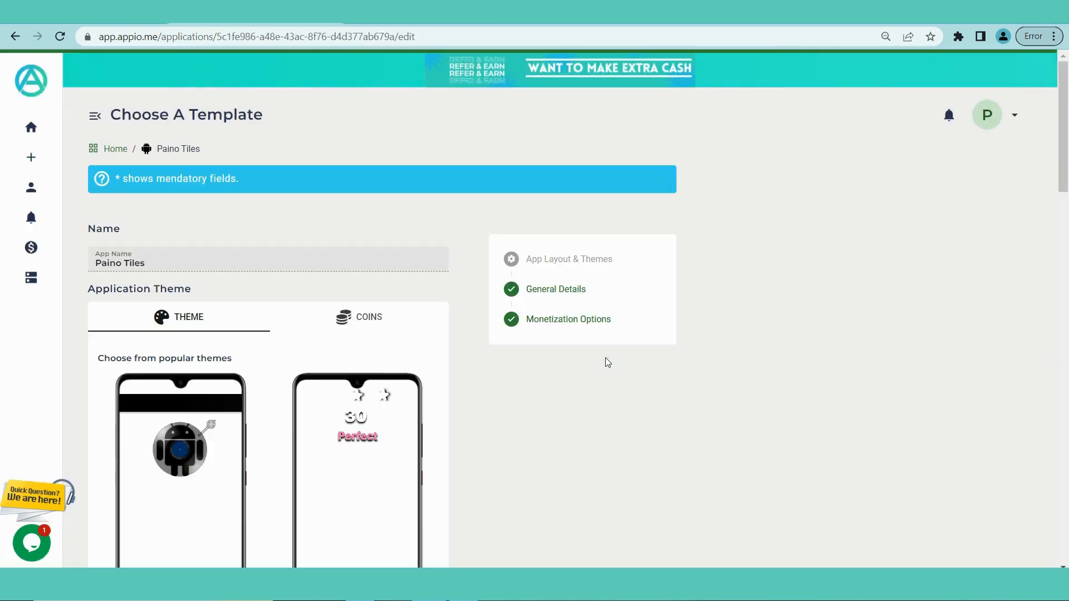
scroll(605, 358, down, 4)
click(209, 409)
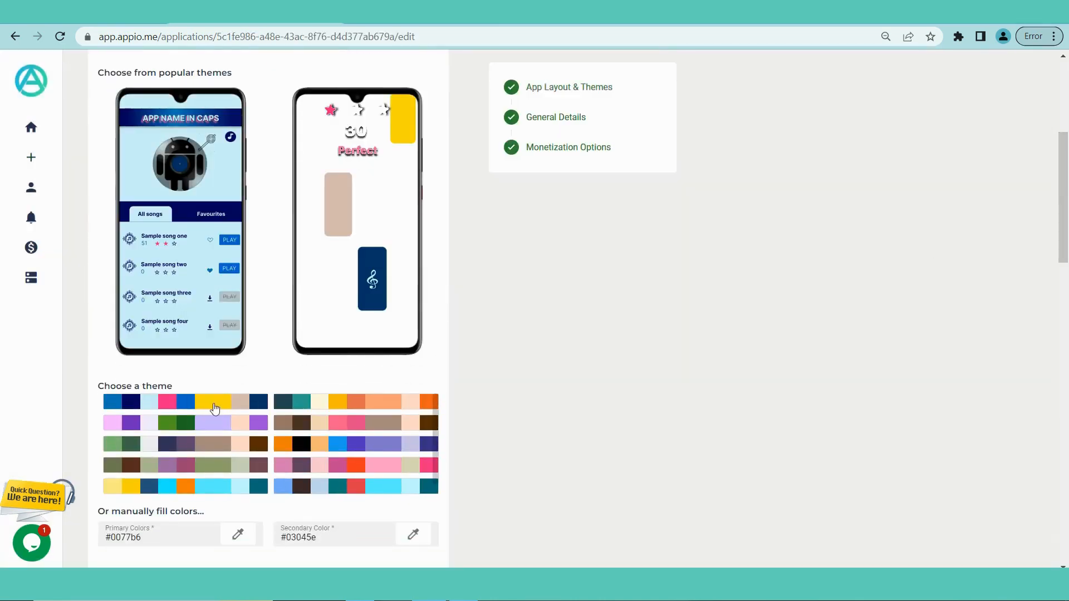
click(371, 409)
click(125, 413)
scroll(652, 326, down, 2)
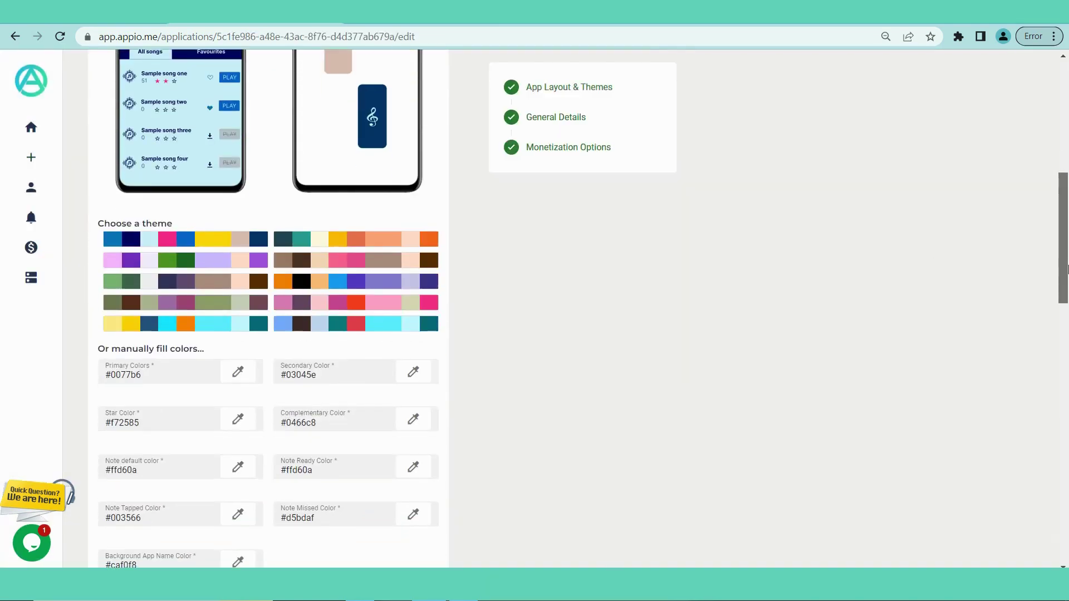
Set the app's primary colour to the pink shade #ff9999.
click(237, 371)
click(284, 447)
click(248, 447)
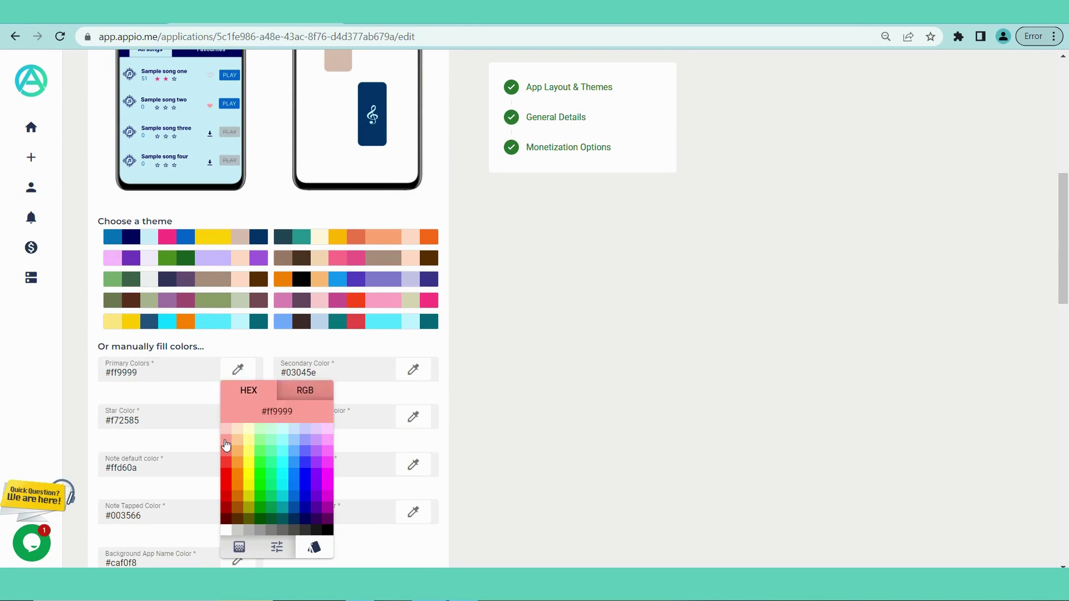
click(460, 440)
drag(1062, 242, 1062, 412)
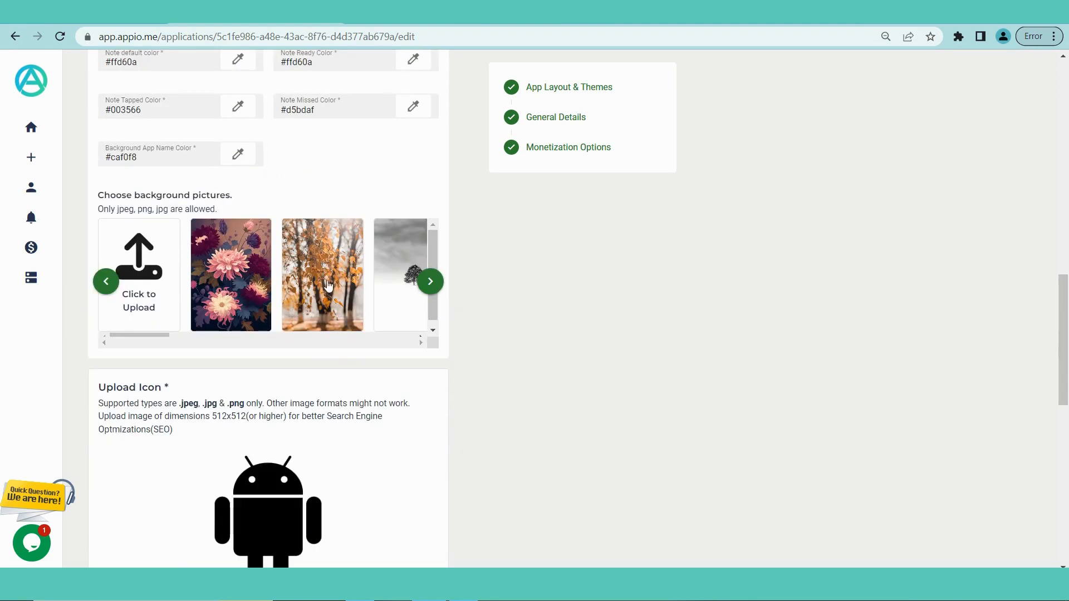
Choose the autumn trees picture as the app background.
click(429, 282)
click(248, 282)
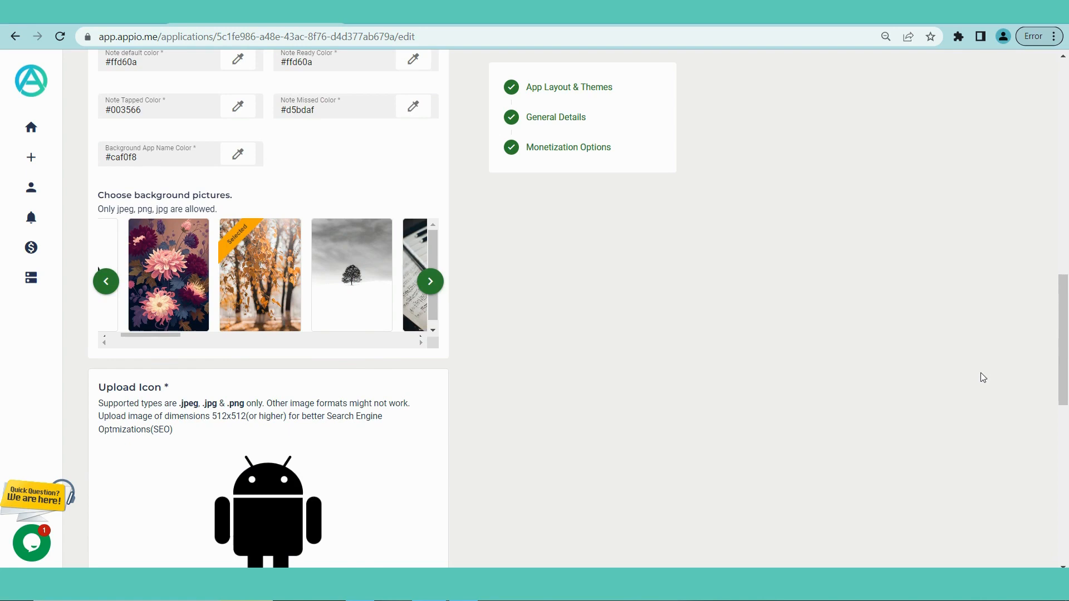
drag(1063, 342, 1062, 409)
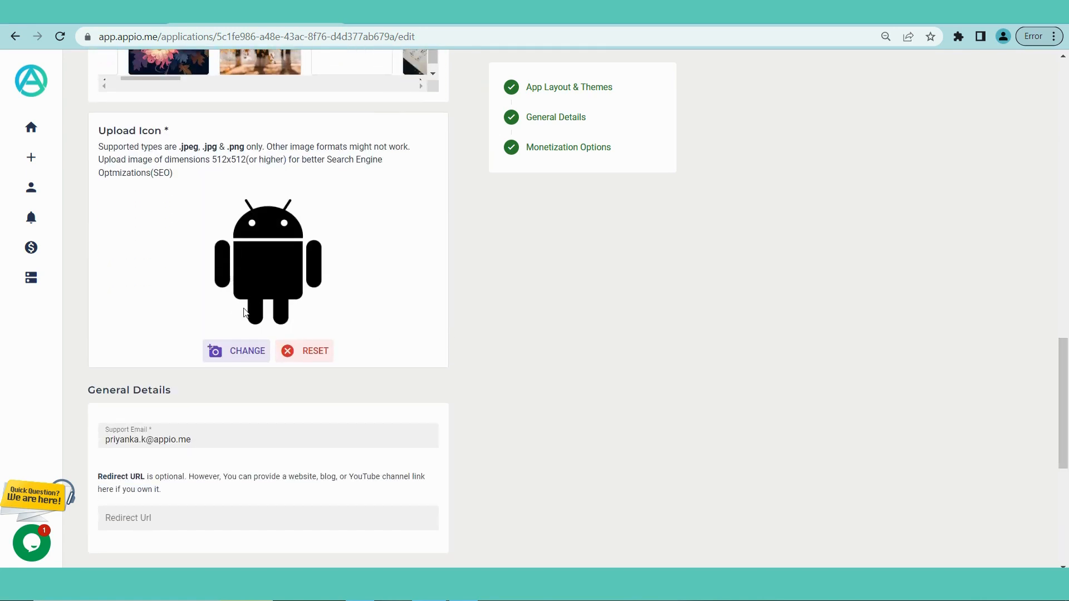
Upload the piano tiles image as the app icon, cropped to a square.
click(244, 349)
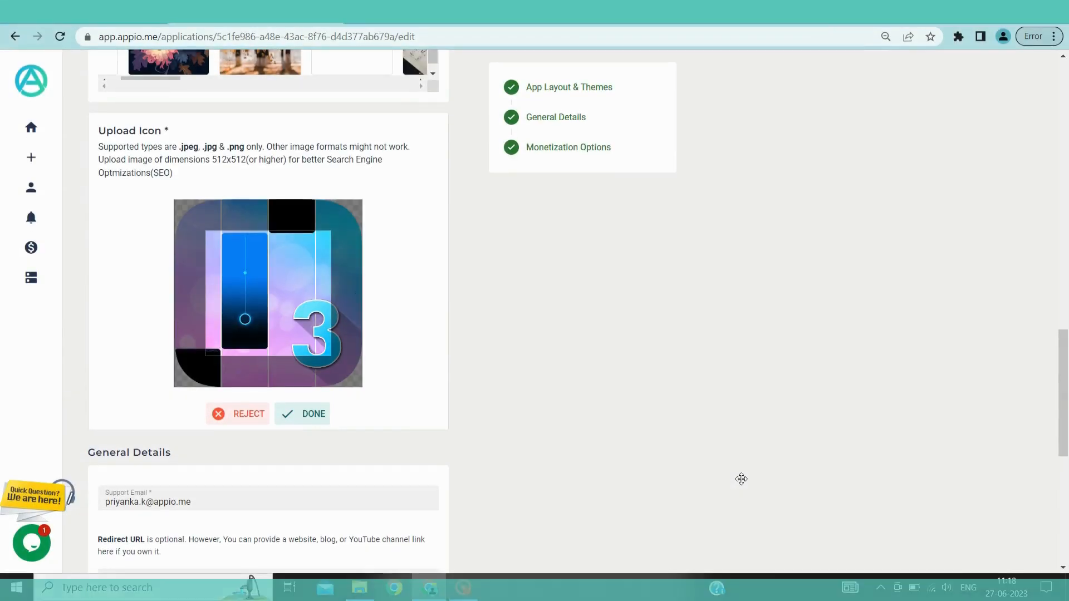
drag(290, 261, 281, 252)
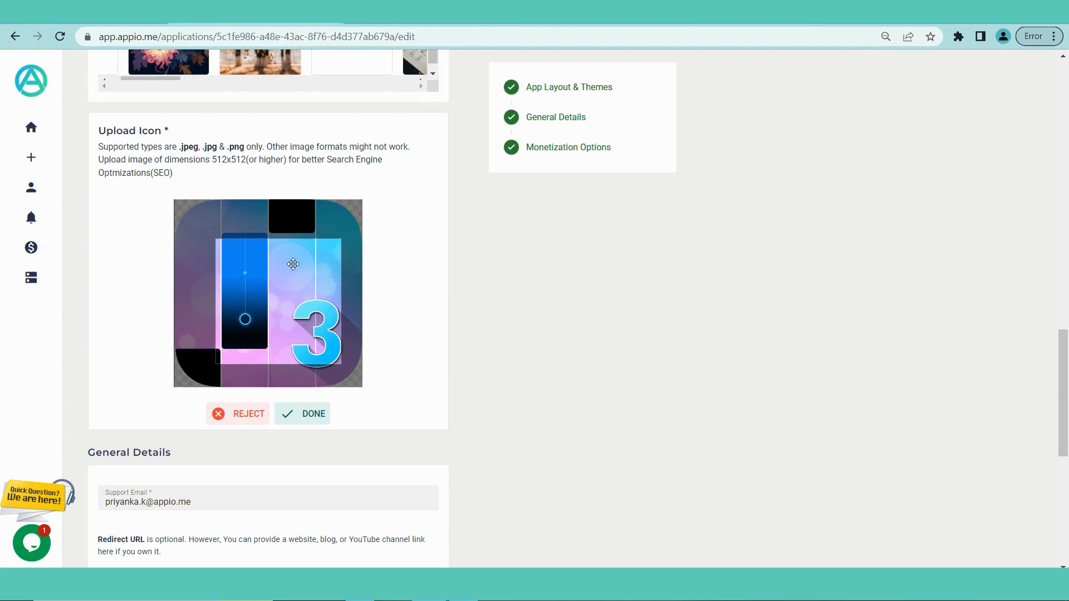
scroll(284, 292, up, 1)
click(302, 414)
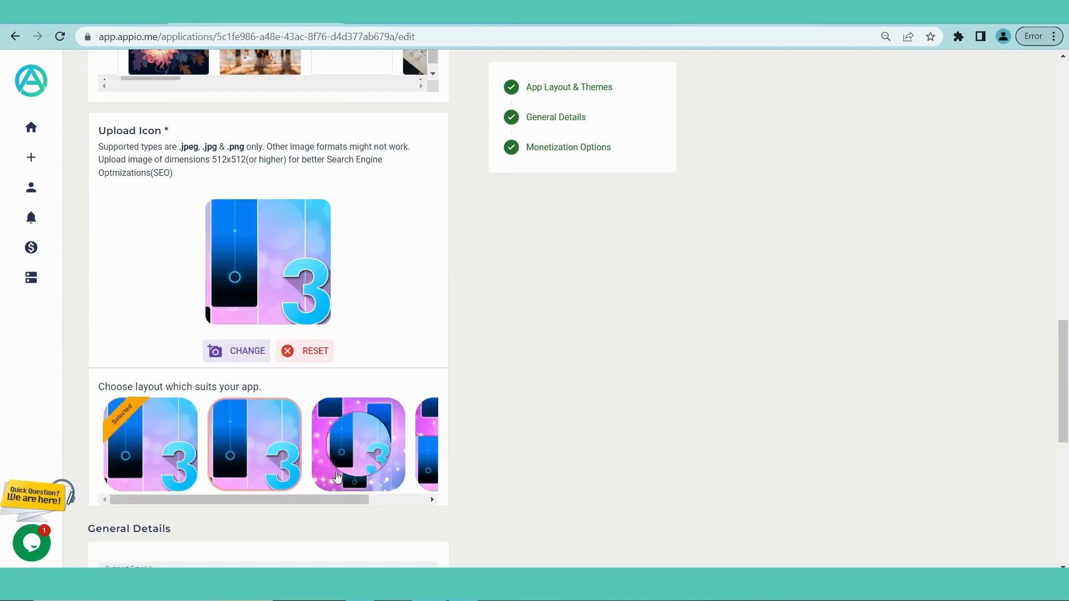
scroll(431, 496, down, 5)
scroll(429, 375, down, 5)
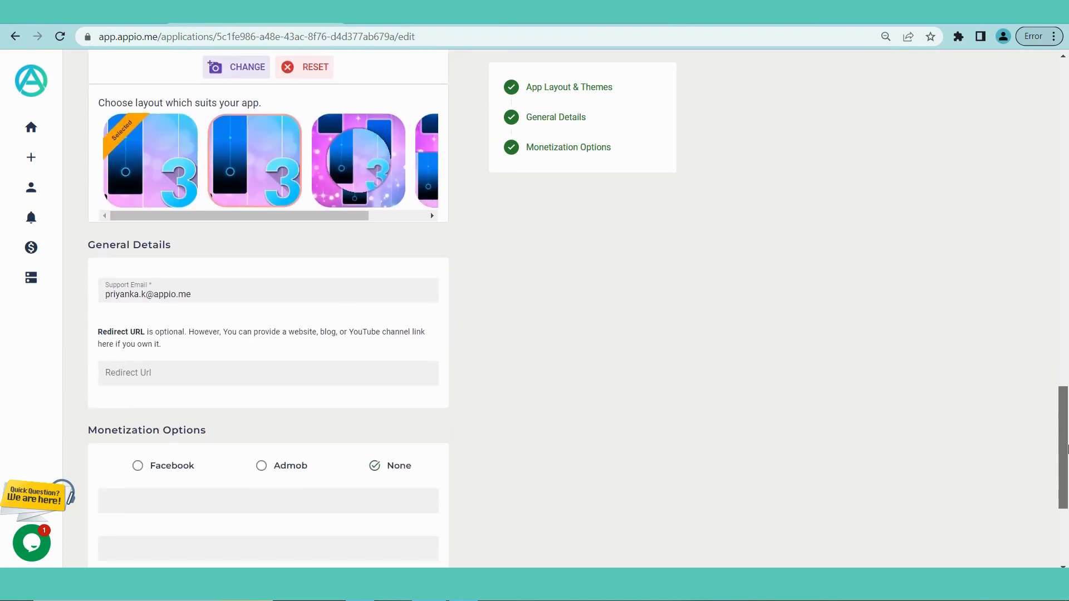
scroll(430, 376, down, 1)
Fill the support email, keep monetization at None, and save the settings.
click(195, 290)
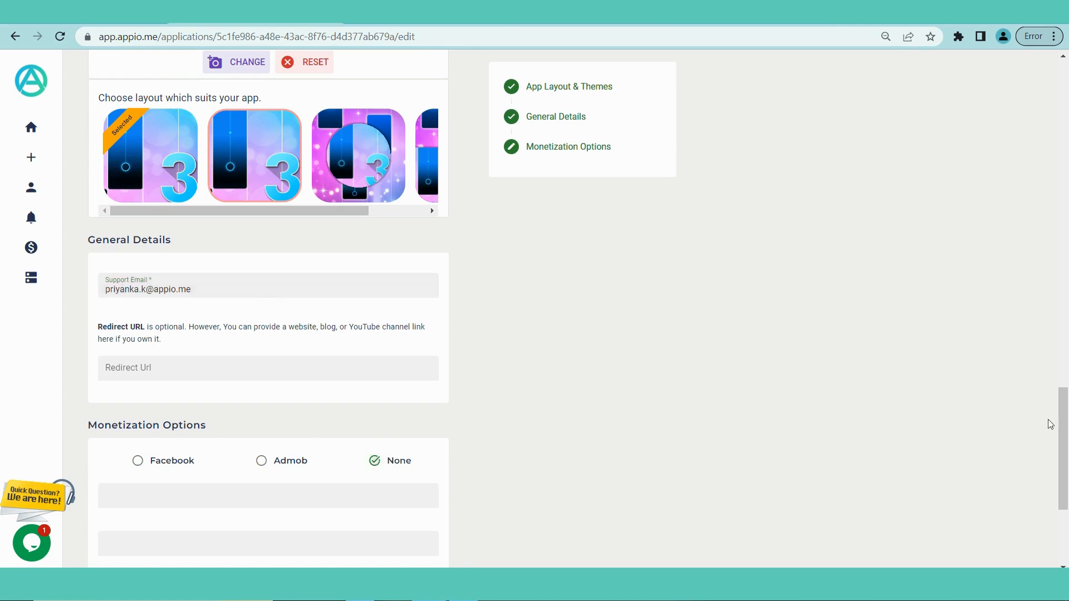
drag(1062, 426, 1062, 493)
click(397, 474)
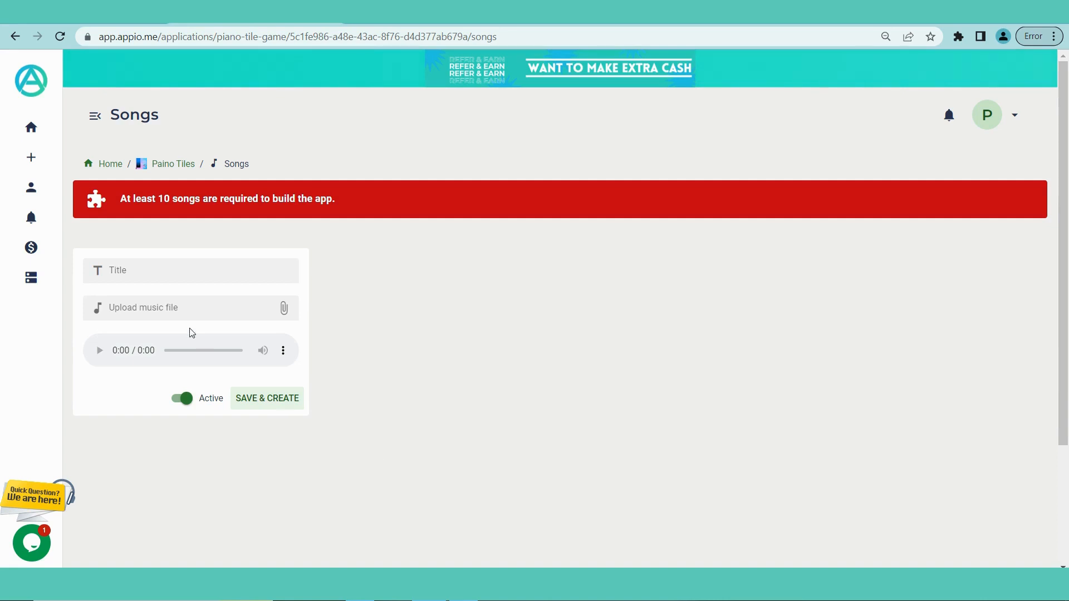
Add a song titled Classic using piano_tile_game_v2_part1.mp3 and save it to the list.
click(155, 276)
text(Classic)
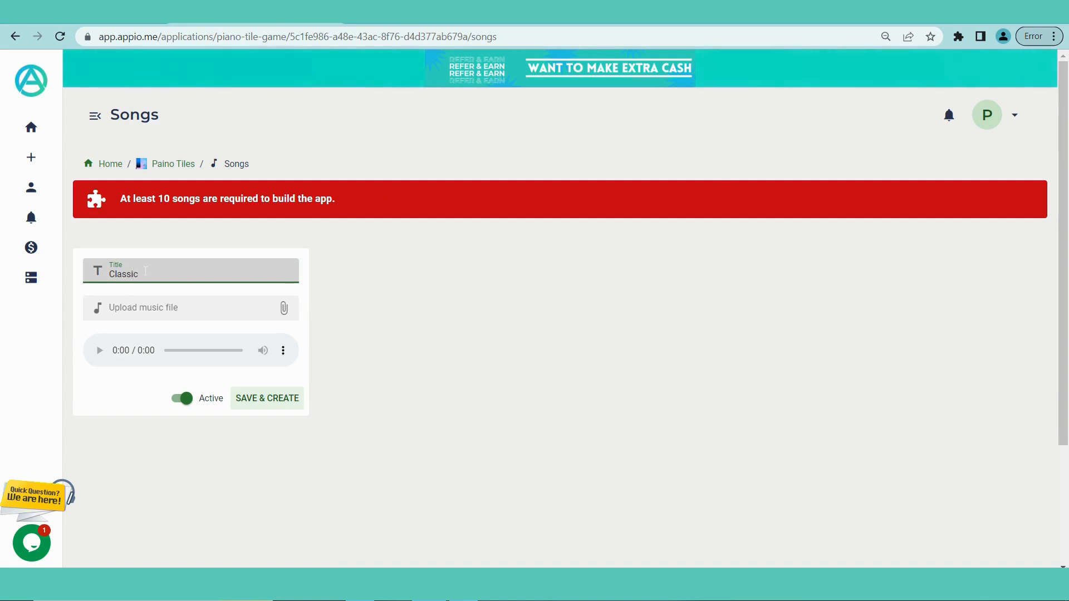
click(151, 309)
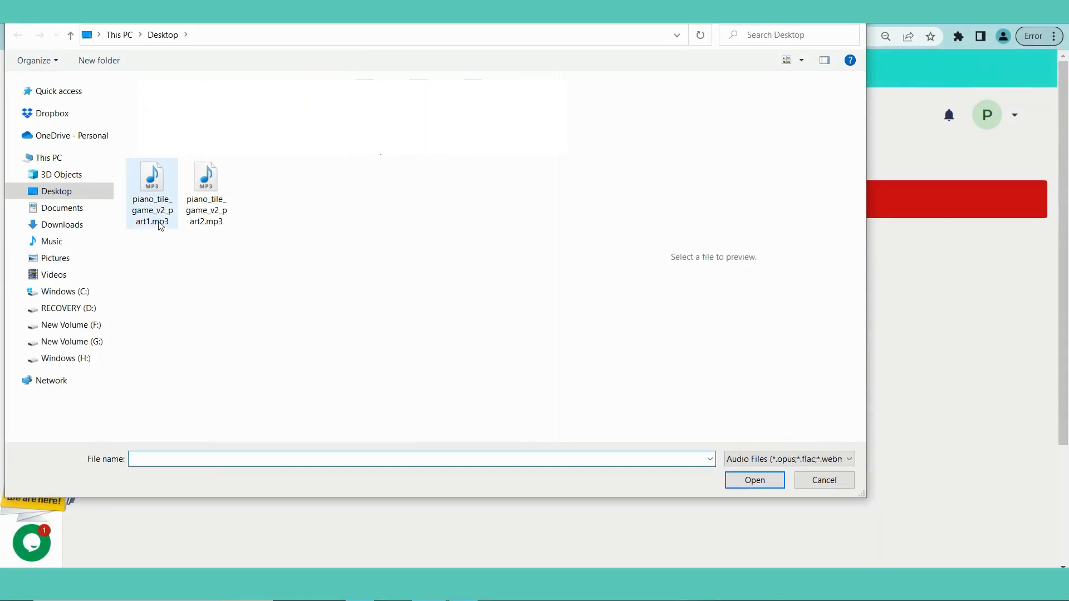
click(754, 481)
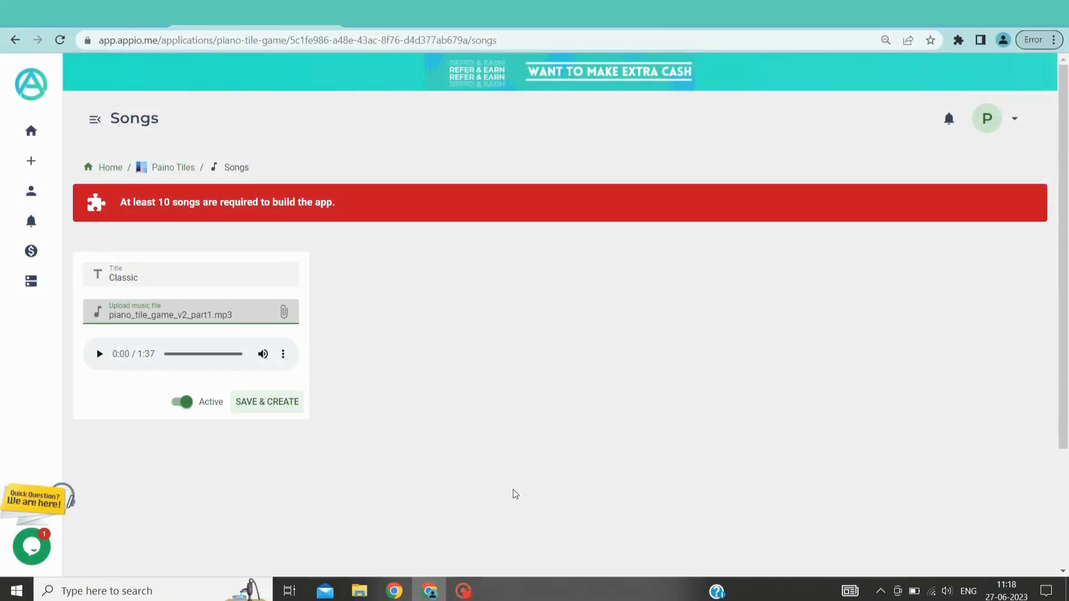
click(277, 400)
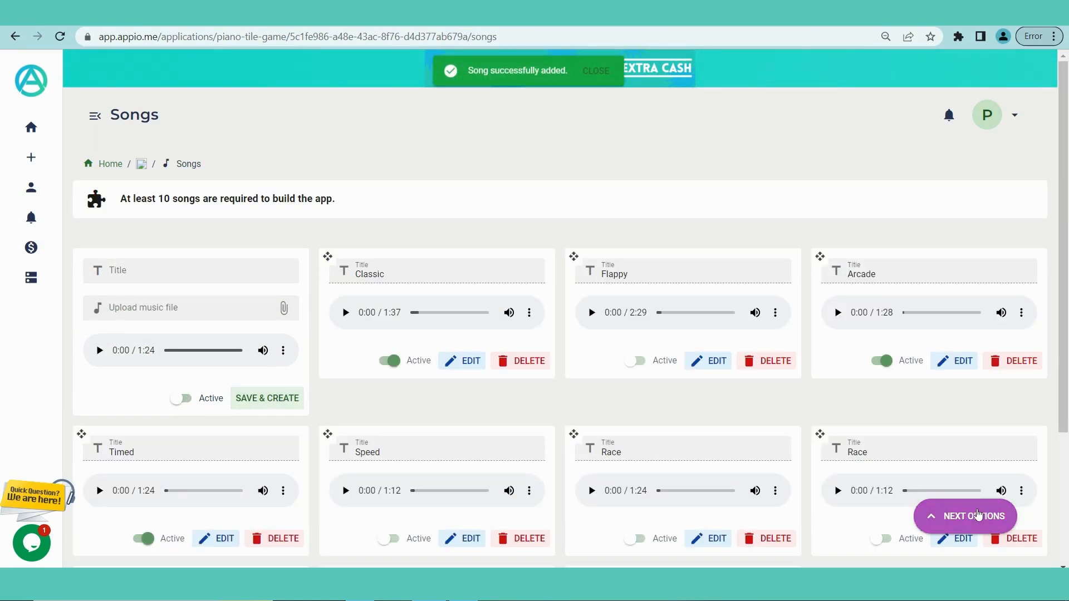
Move on to the next page for building and publishing.
click(979, 516)
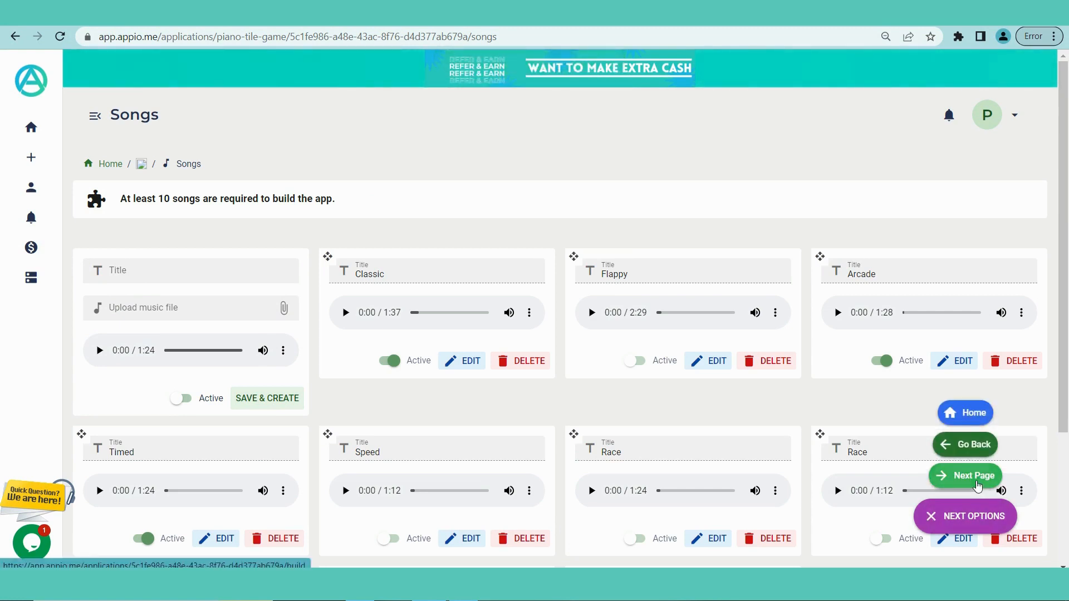
click(979, 517)
drag(1063, 167, 1064, 299)
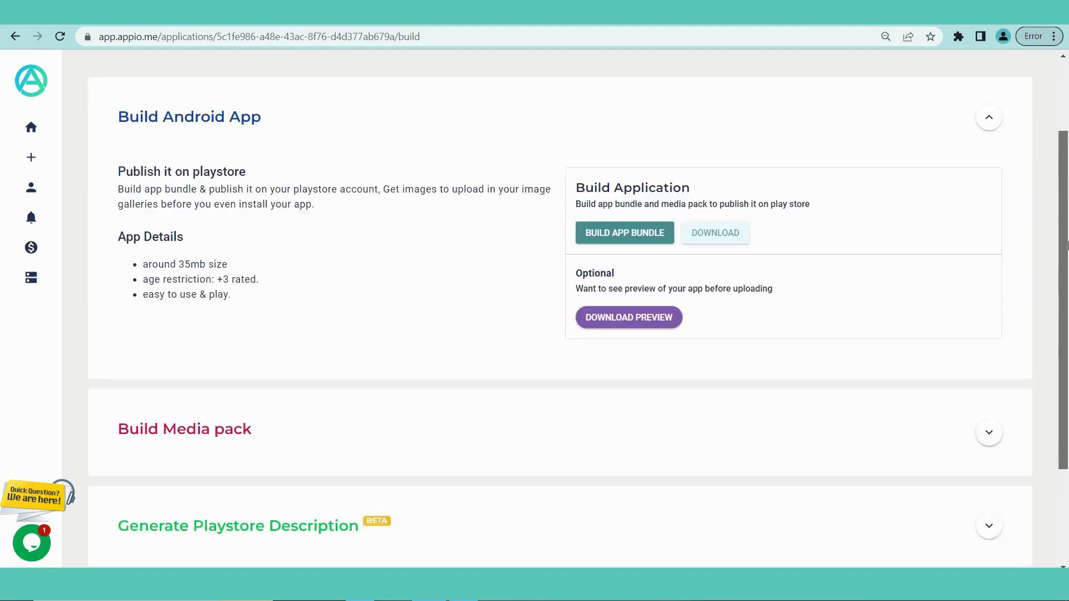
Queue the media pack build and acknowledge the 'queued successfully' notice.
click(989, 327)
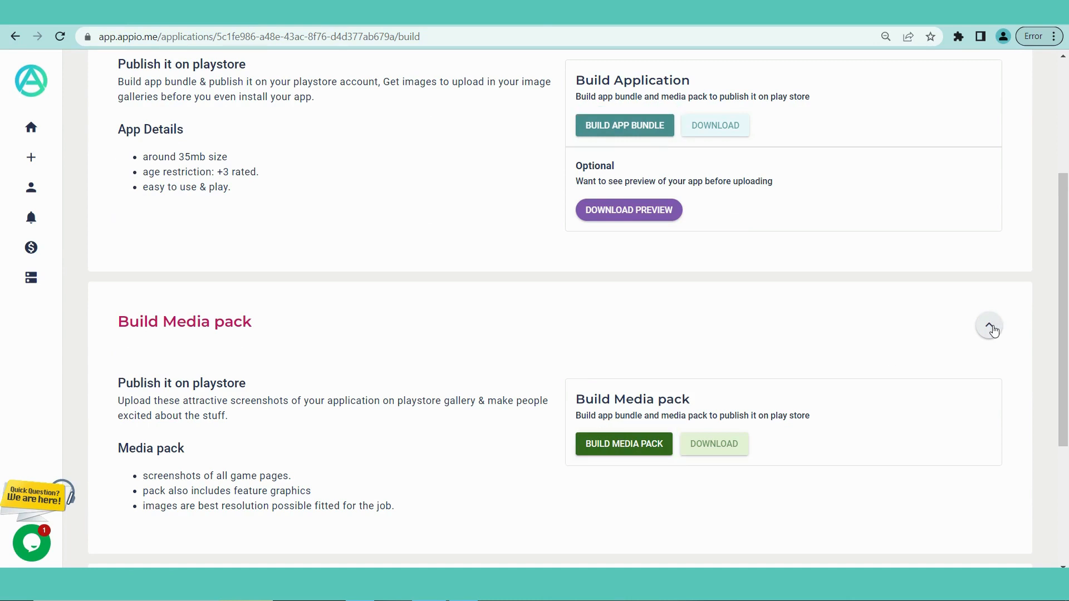
click(634, 444)
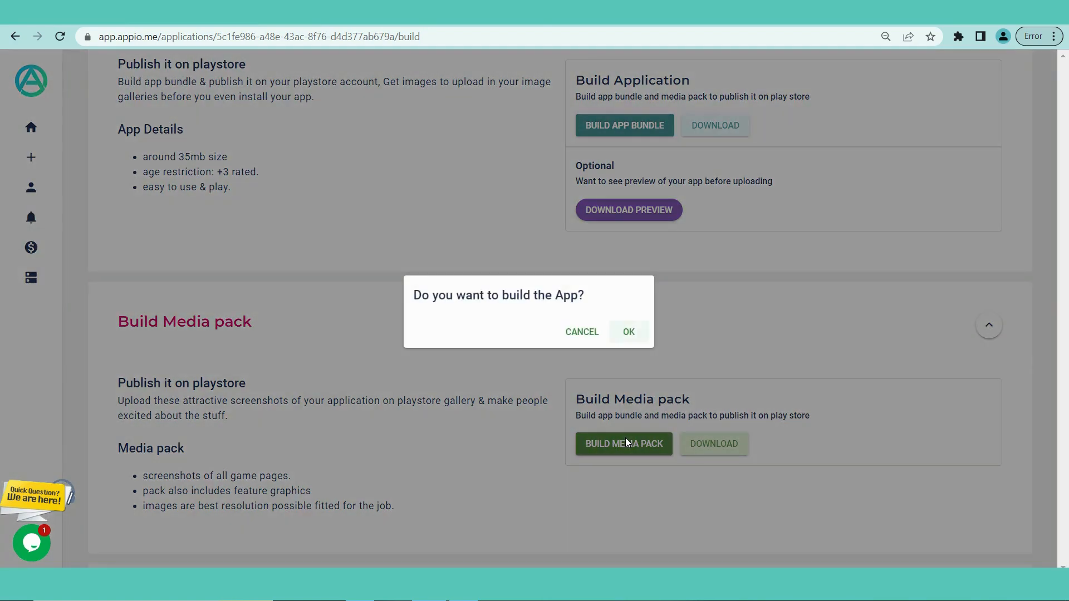
click(629, 332)
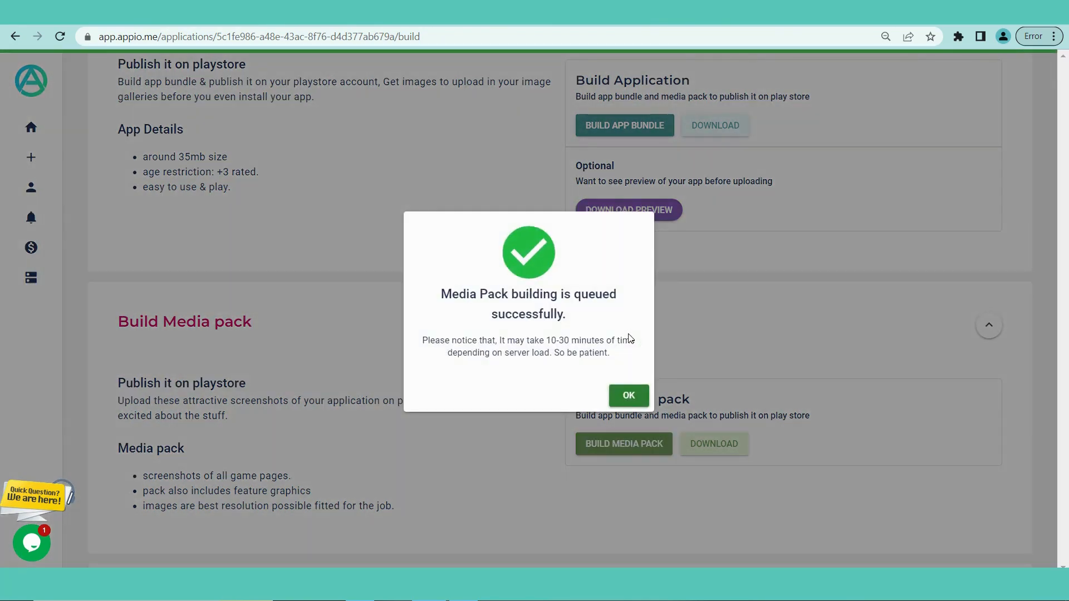
click(622, 398)
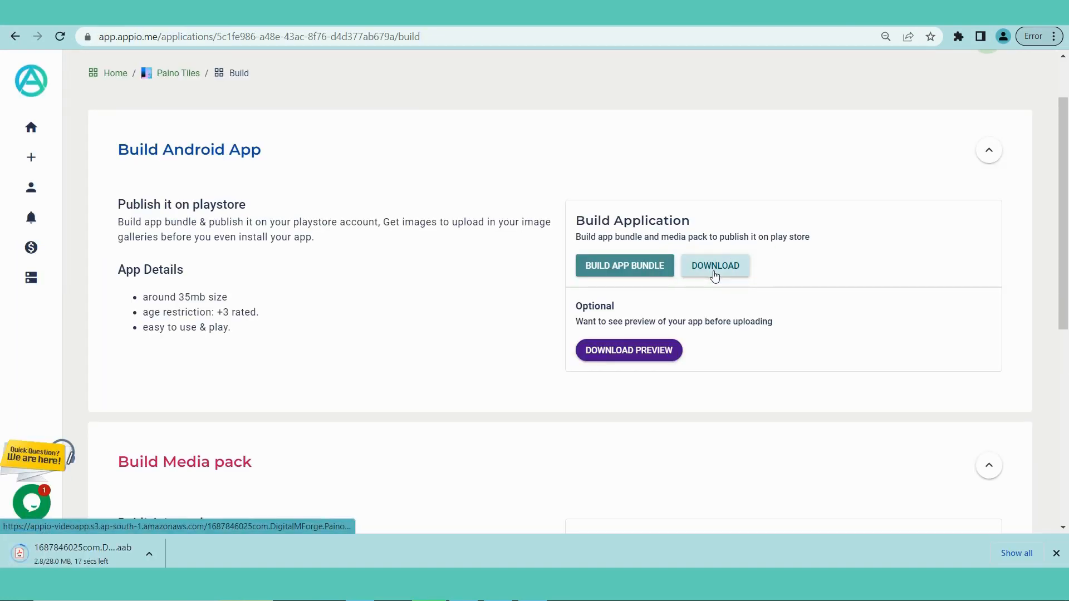
drag(1062, 209, 1063, 349)
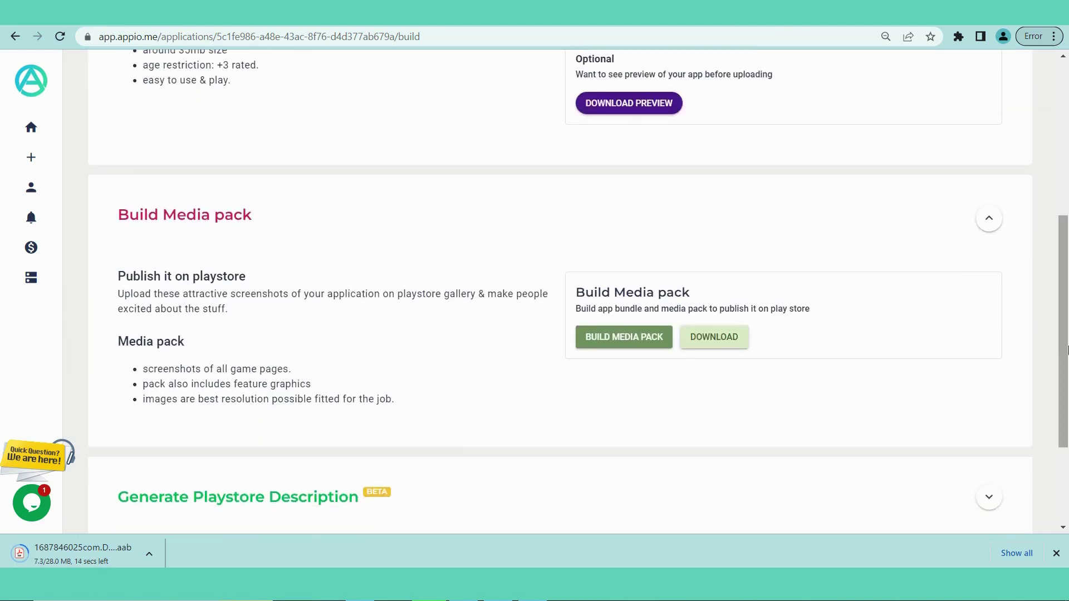
Download the media pack as a zip and a preview version of the app.
click(713, 337)
click(708, 341)
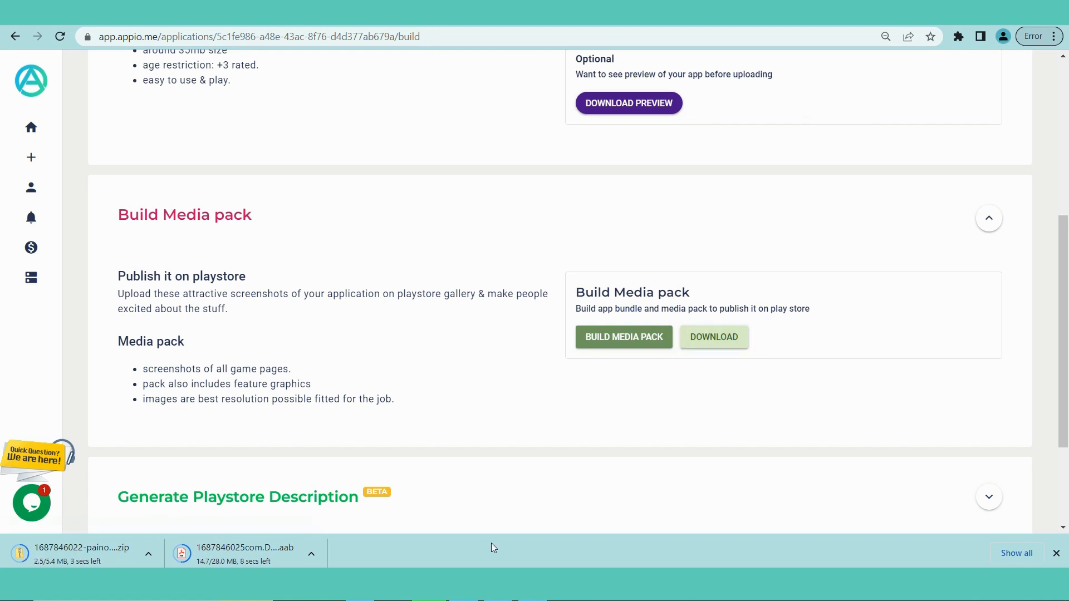
scroll(835, 293, up, 2)
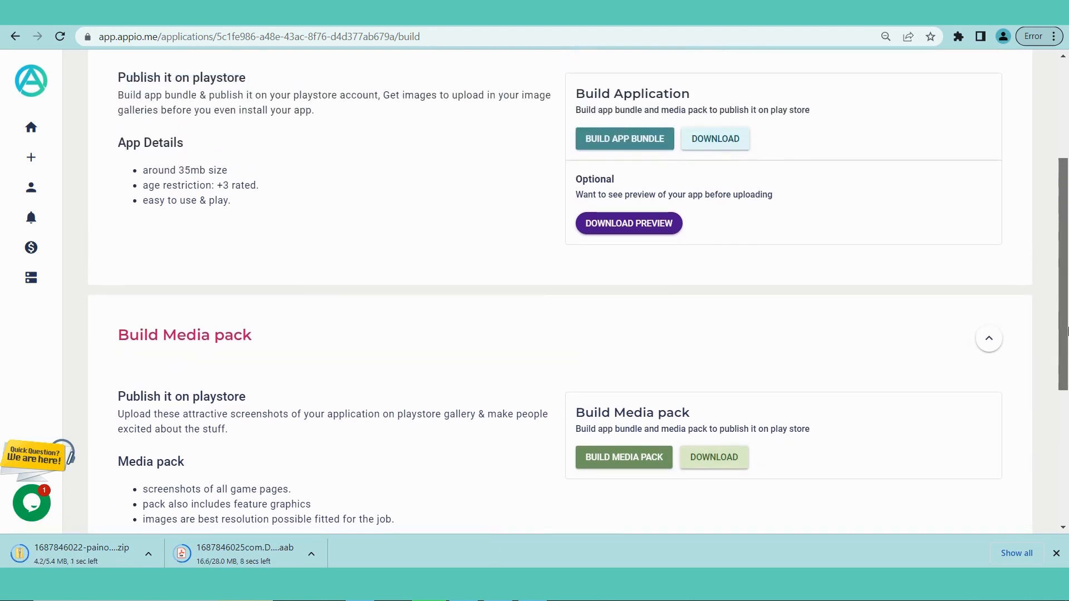
click(640, 226)
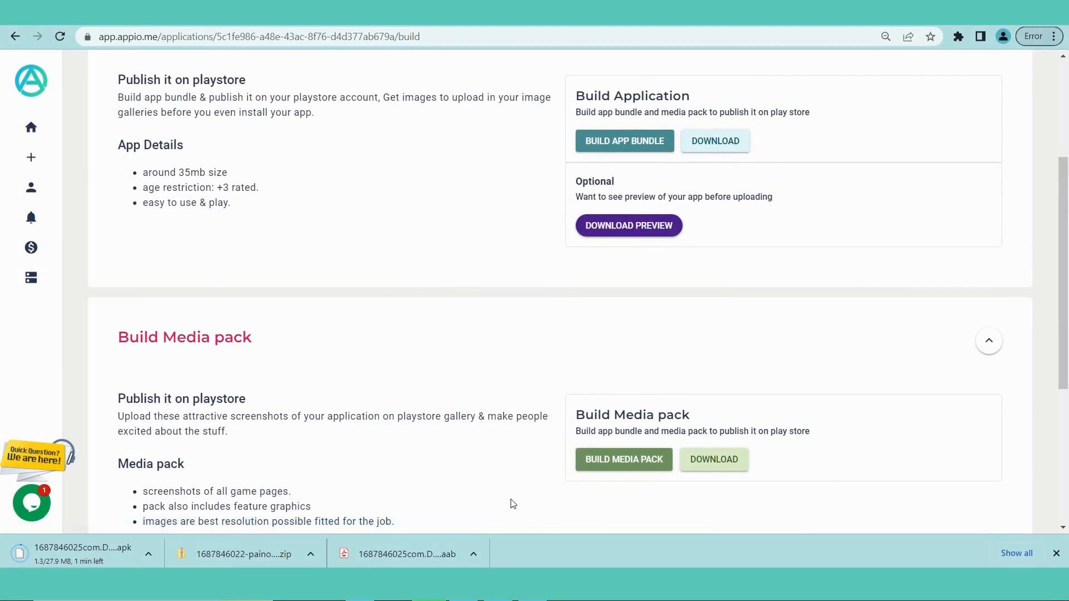
scroll(512, 504, down, 4)
scroll(512, 504, down, 3)
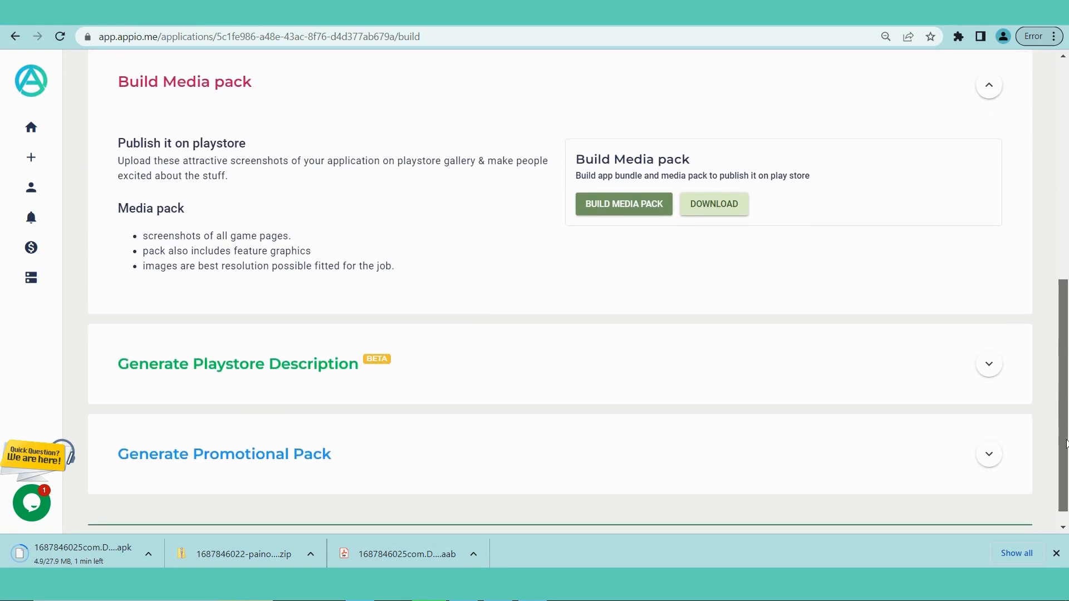
scroll(1066, 443, down, 1)
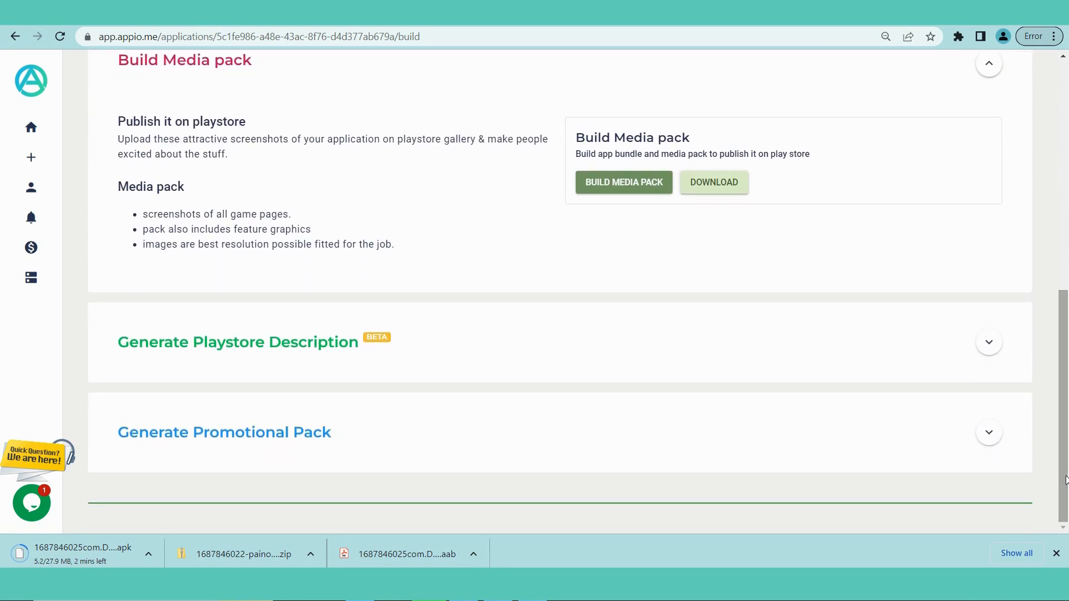
Generate the AI-written short Play Store description for Paino Tiles.
click(988, 344)
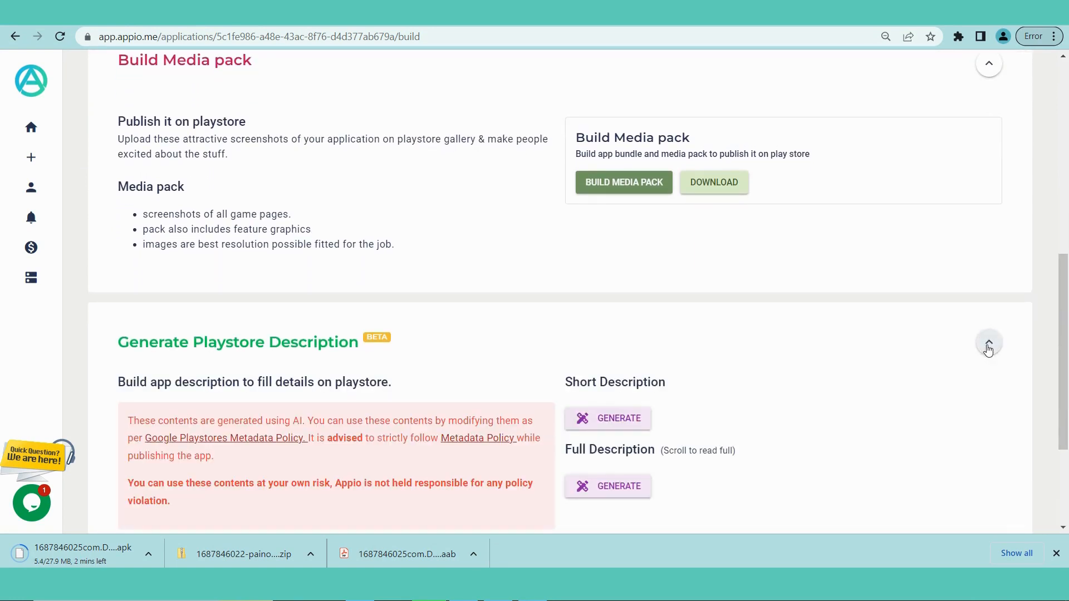
scroll(1065, 332, down, 3)
scroll(1065, 333, down, 2)
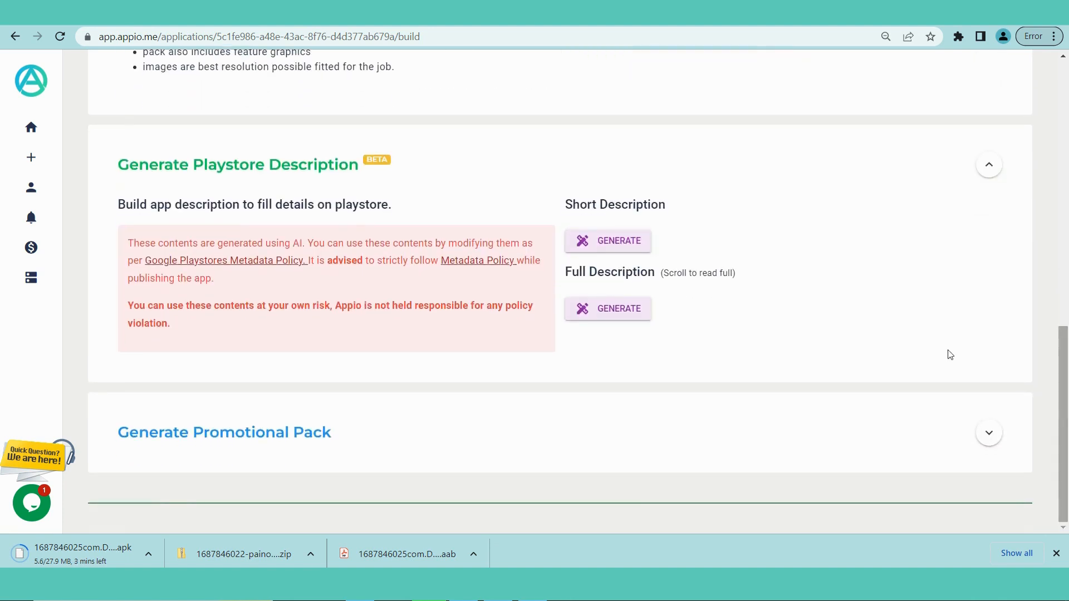
click(623, 243)
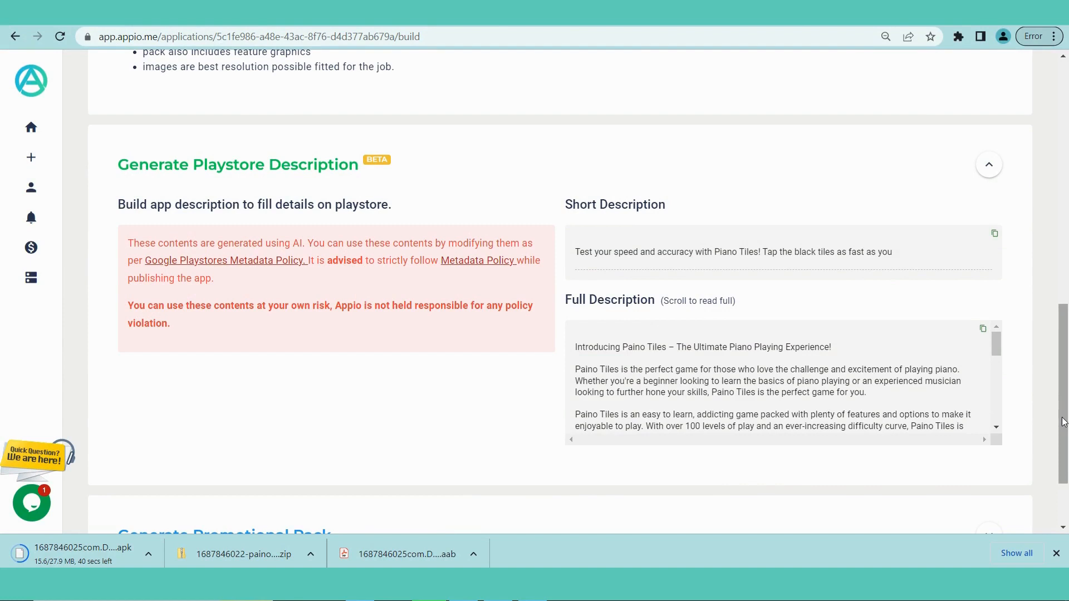
drag(1062, 422, 1062, 451)
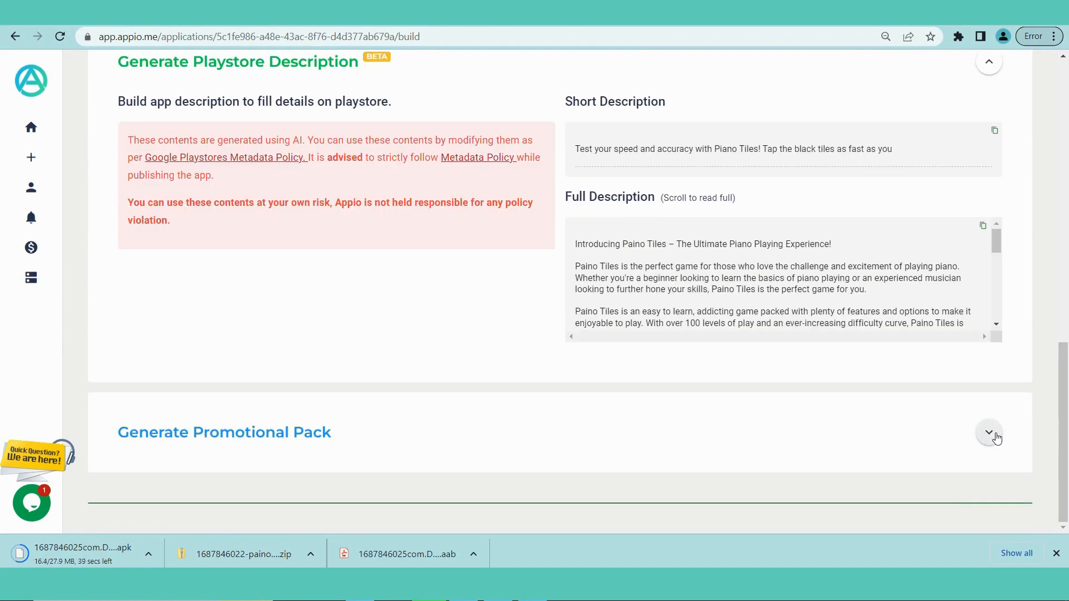
Build the promotional video pack and open the downloaded zip.
click(989, 433)
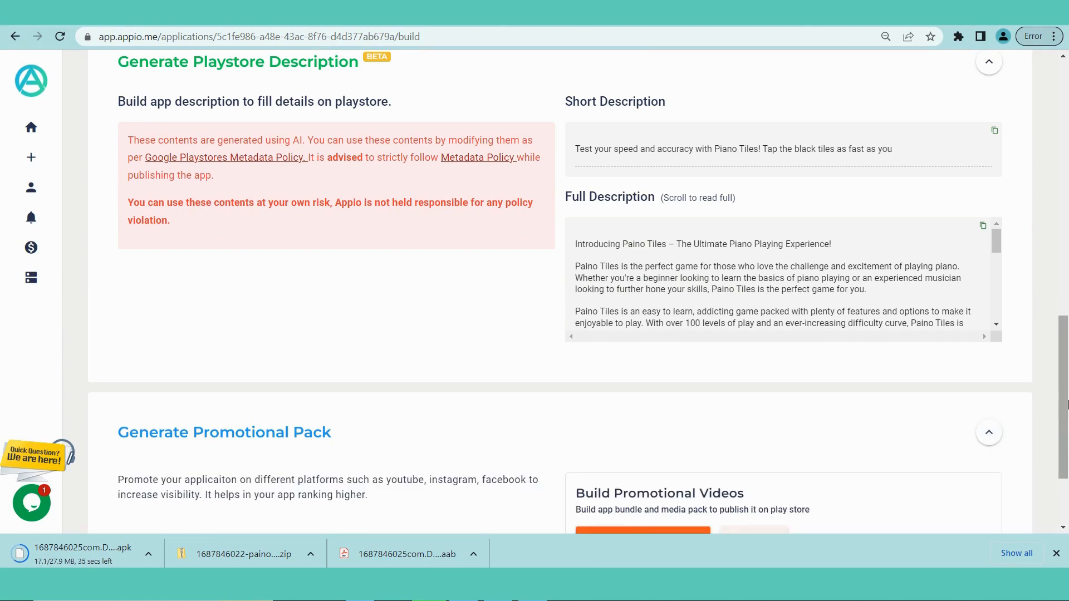
drag(1063, 418, 1066, 464)
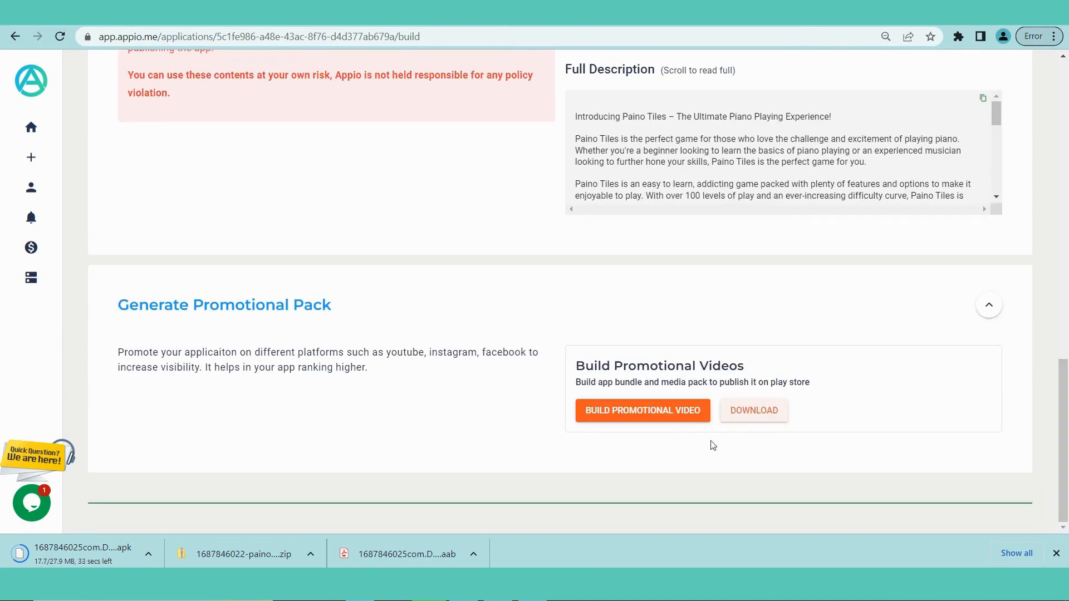
click(656, 413)
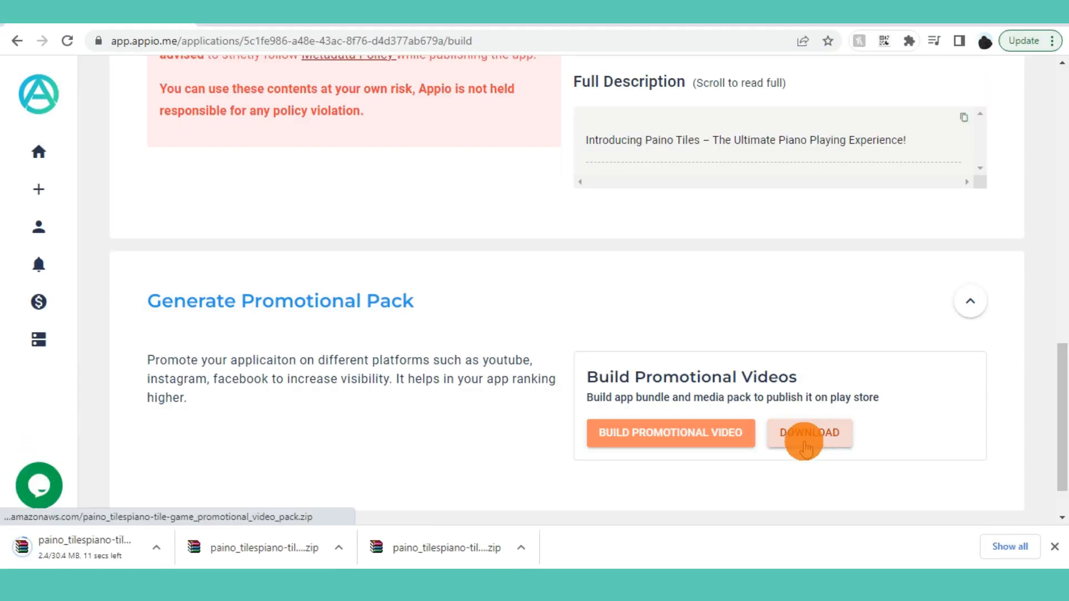
click(272, 547)
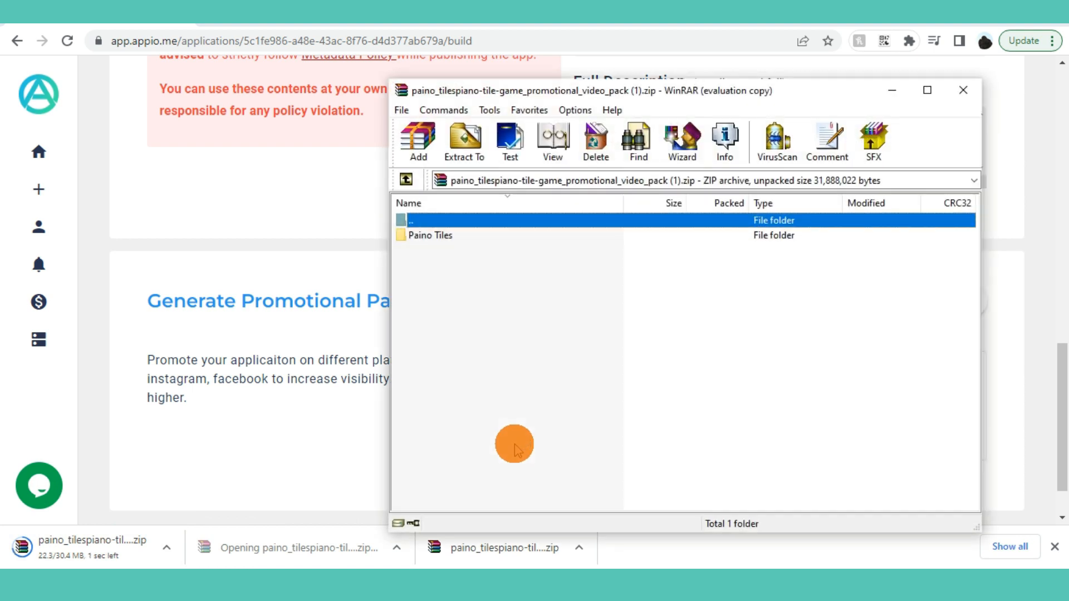
Open the Paino Tiles folder and its promotional video details html file.
double_click(429, 234)
double_click(468, 235)
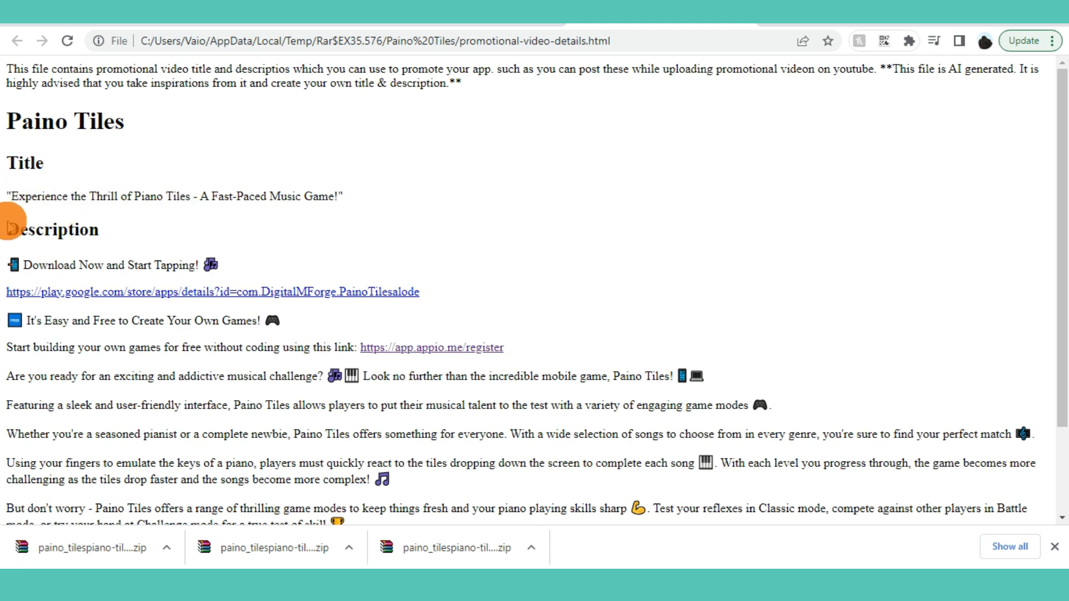
scroll(146, 359, down, 3)
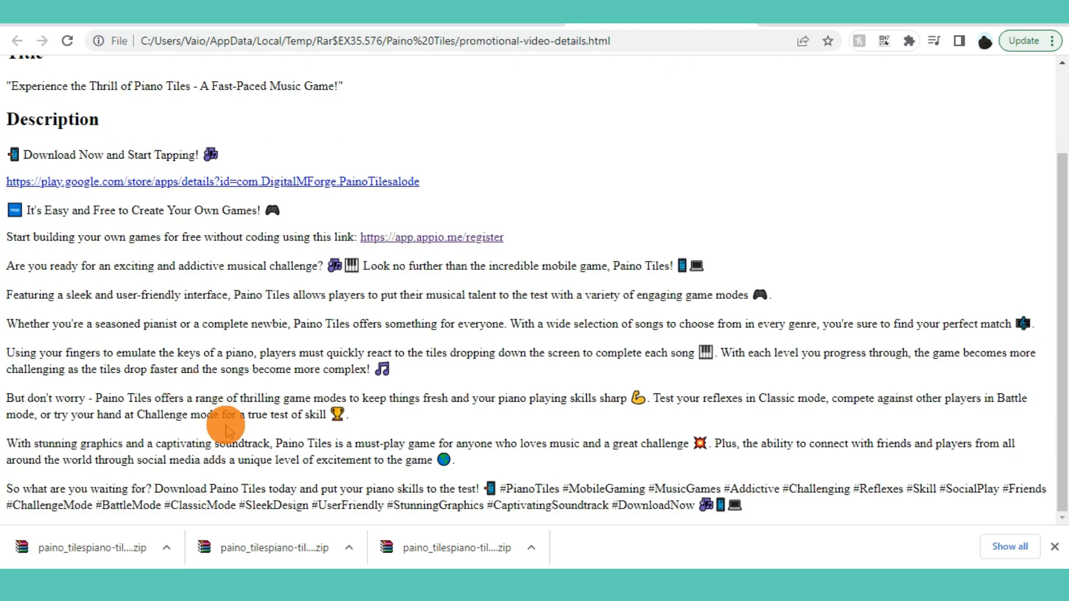
scroll(217, 417, up, 3)
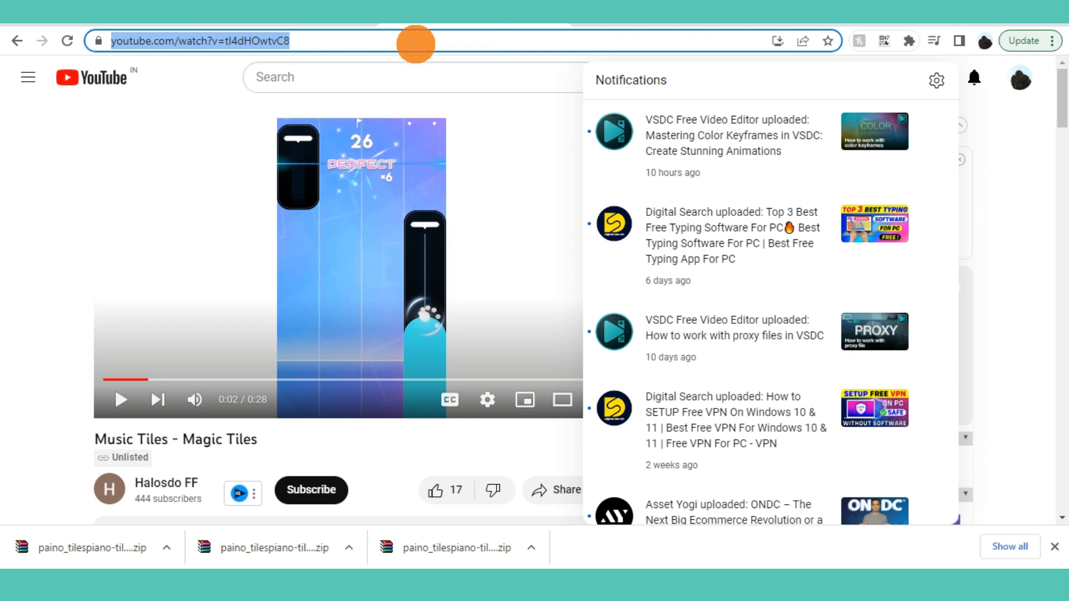
Switch from YouTube to the Google Play results for 'piano tiles game'.
key(ctrl+c)
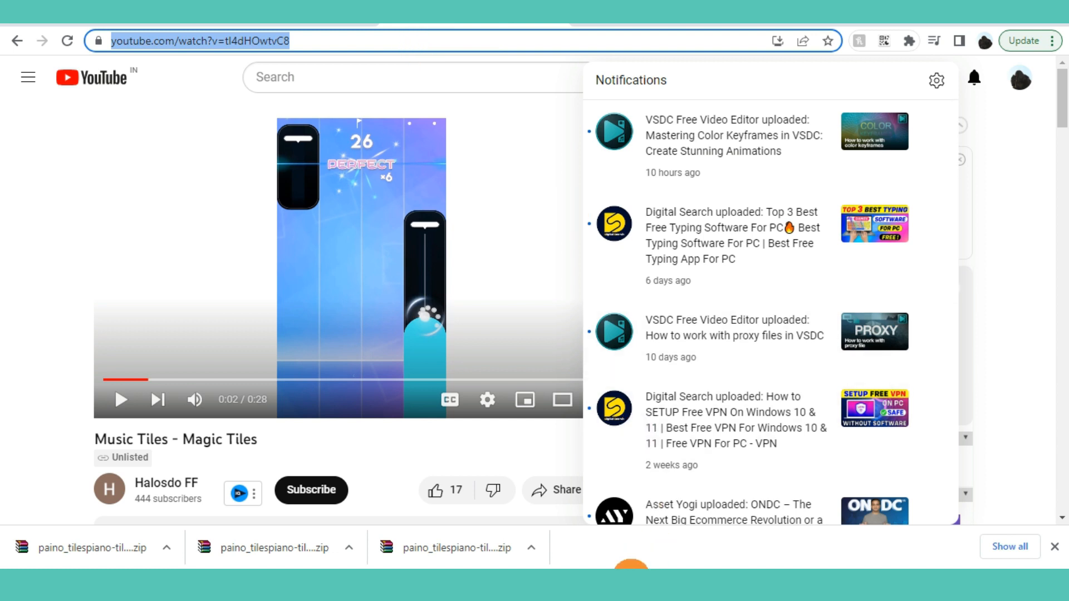
click(643, 547)
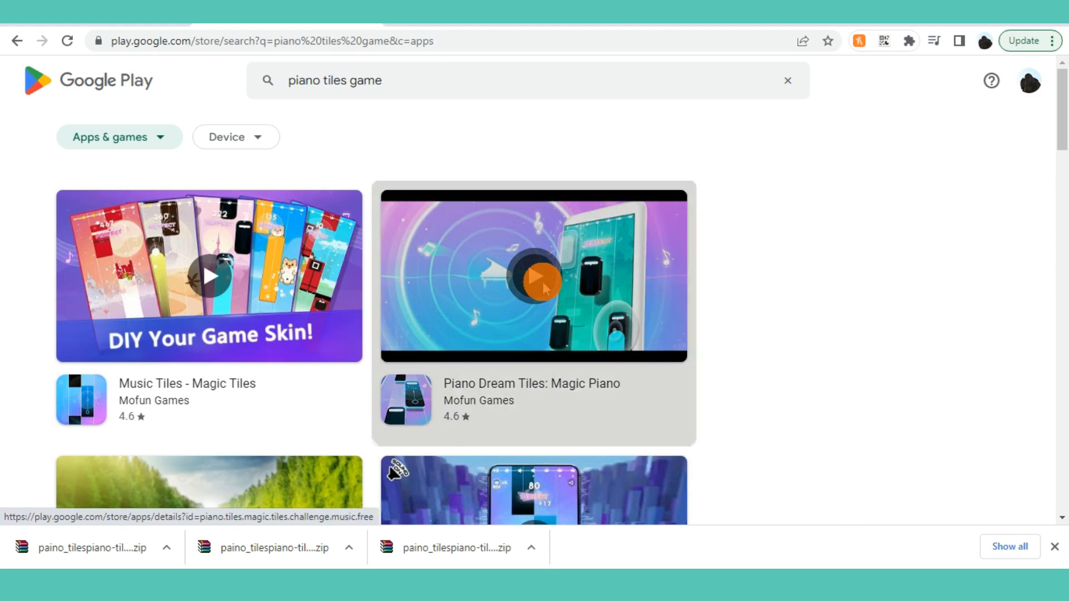
Play the Piano Dream Tiles: Magic Piano trailer from its Google Play card.
click(538, 280)
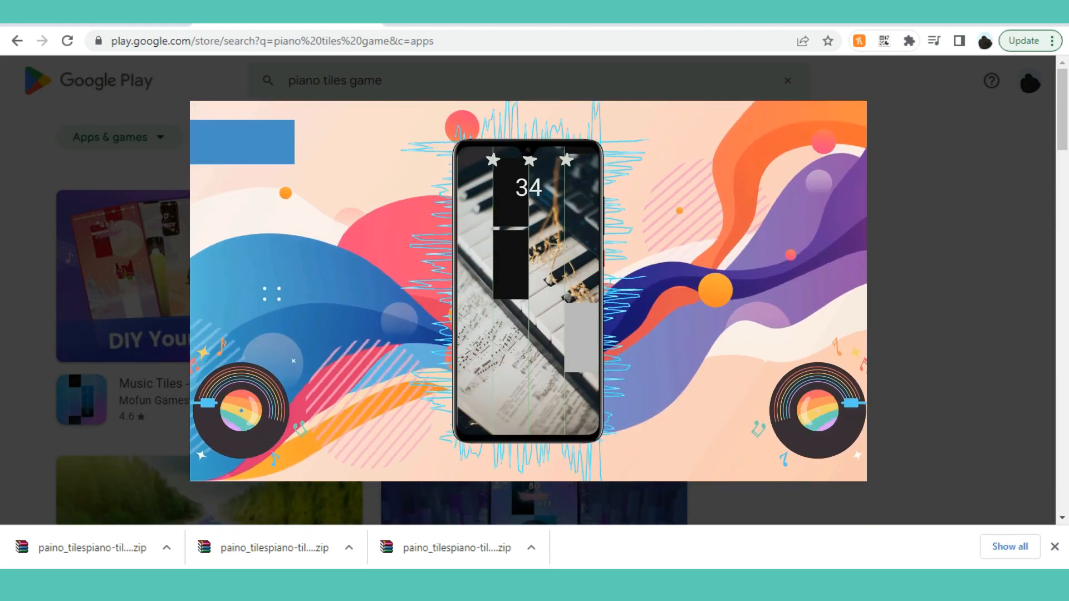